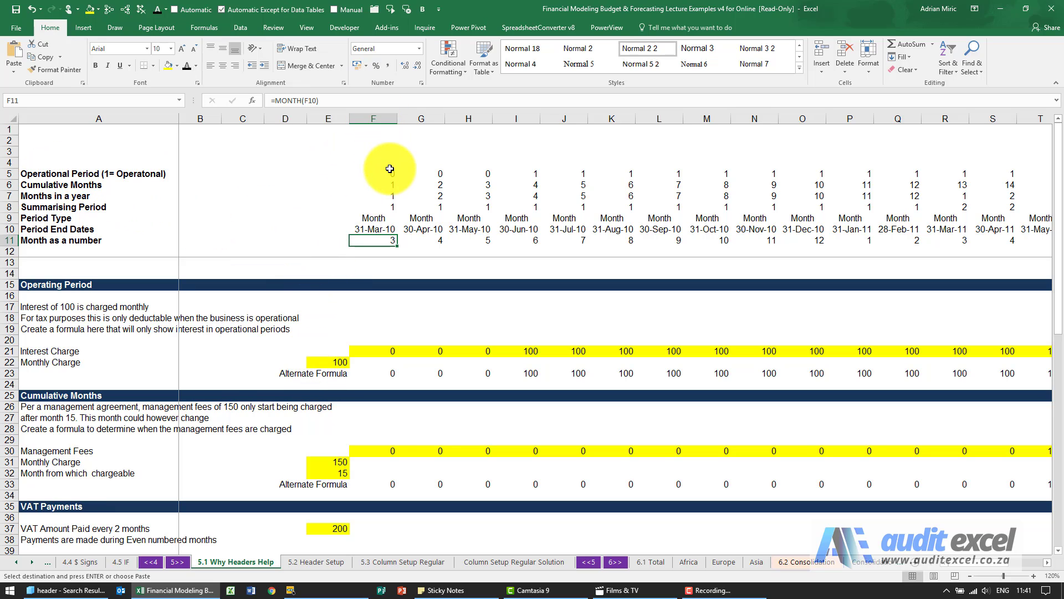
Step: Cancel the pending header-row copy, then check cell F5 on 5.3 Column Setup Regular
left_click(328, 557)
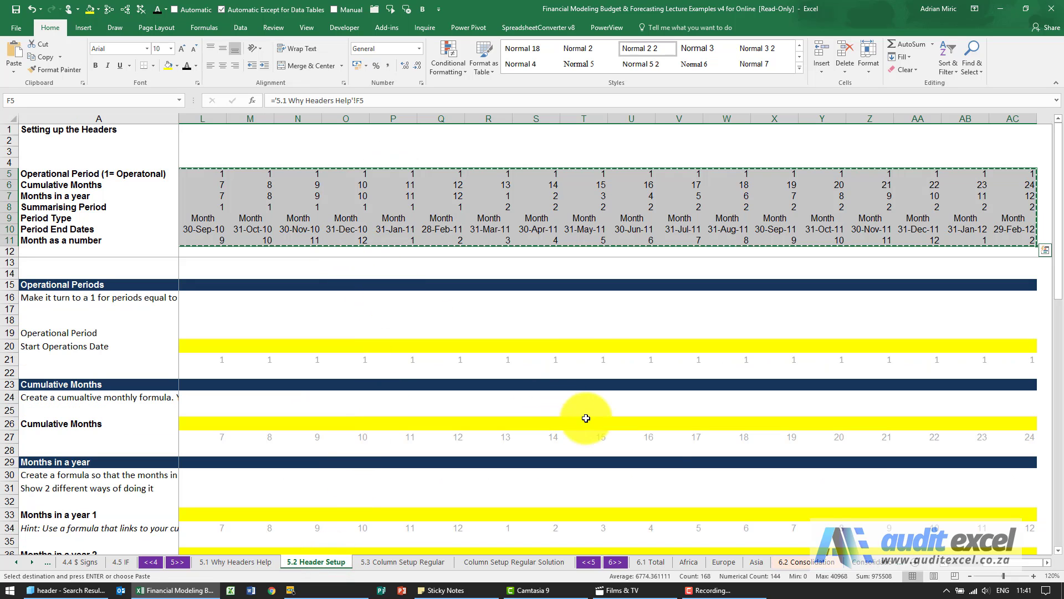
scroll(560, 261, "left", 5)
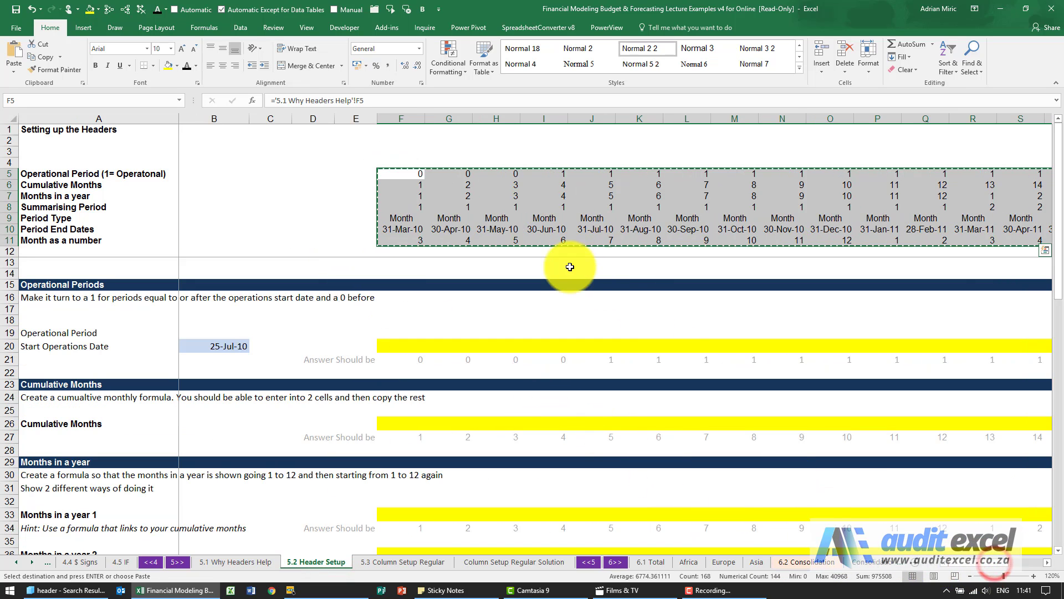
key("Escape")
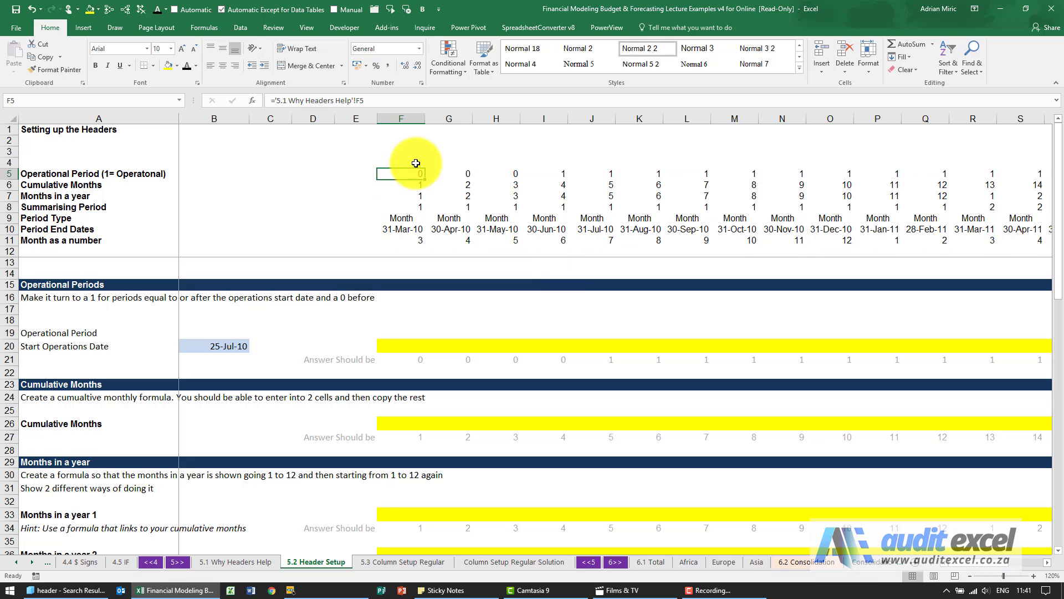
left_click(402, 562)
left_click(382, 171)
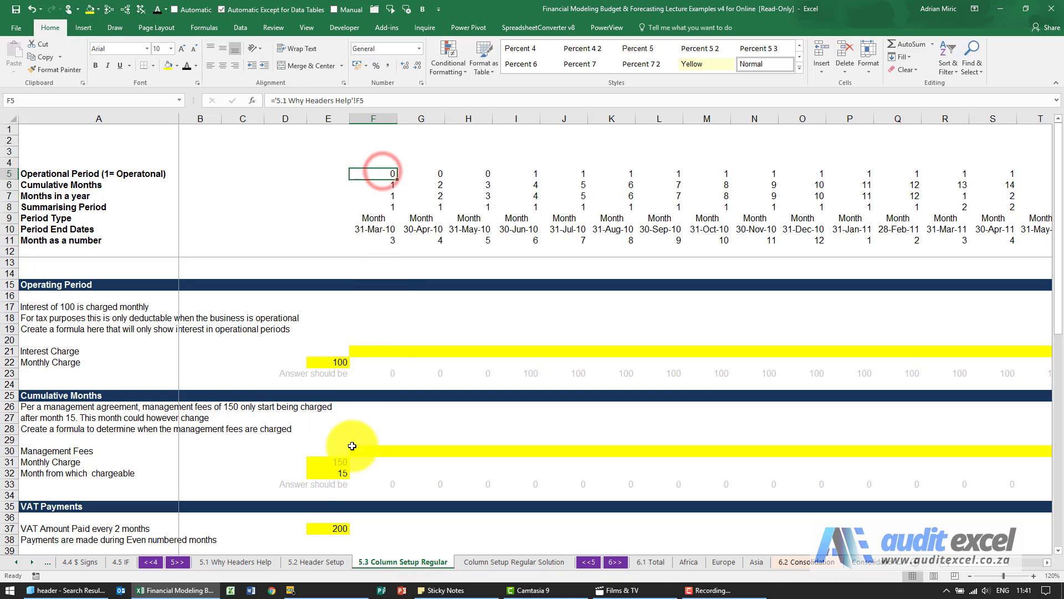
Step: Review the G6 Cumulative Months formula, compare the 5.2 and 5.3 sheets, and end on 5.1 Why Headers Help
left_click(243, 562)
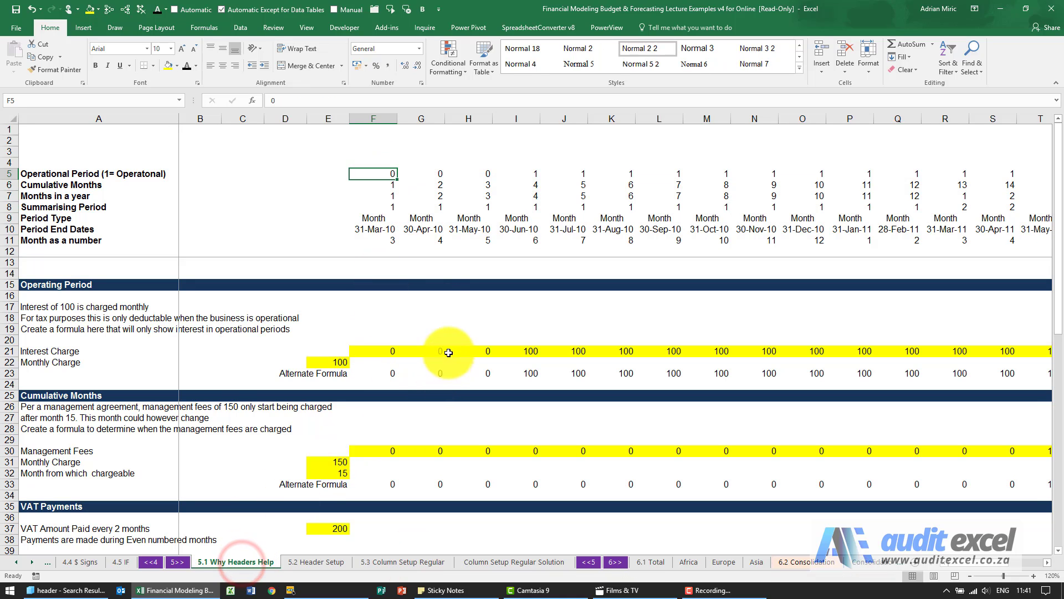
left_click(408, 185)
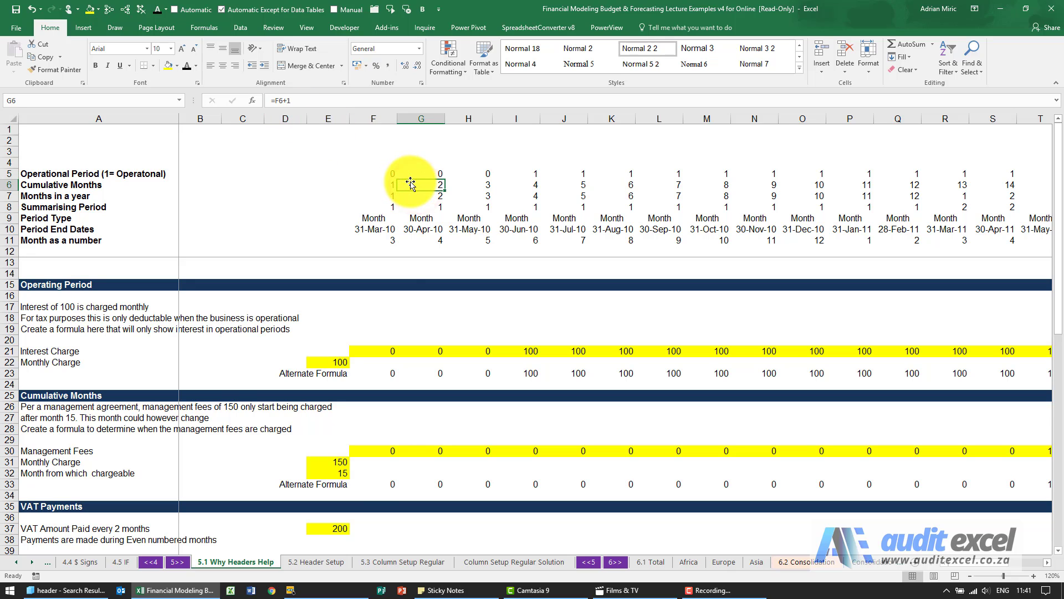
left_click(325, 562)
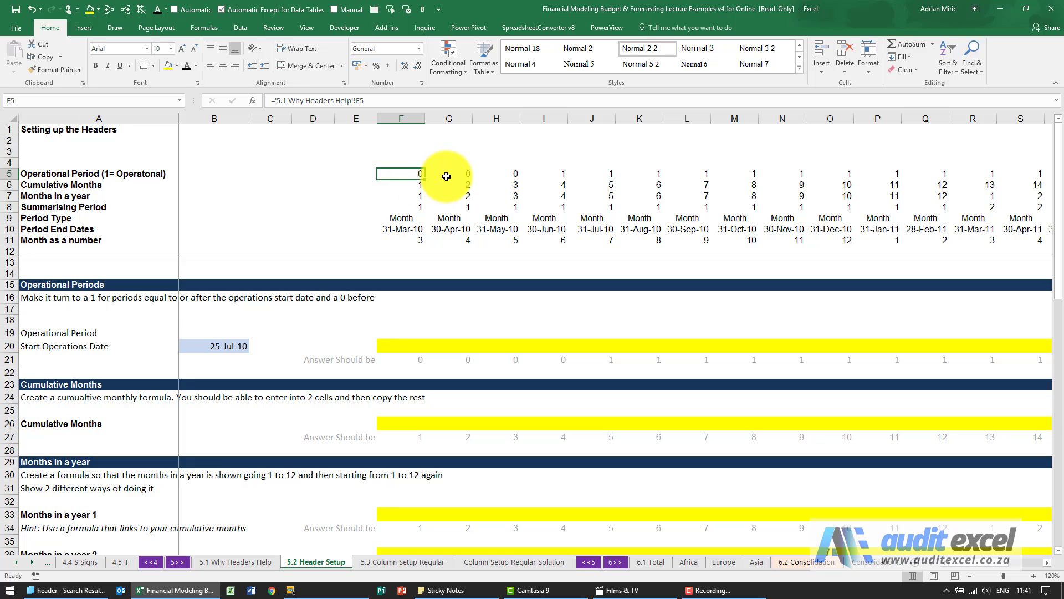
left_click(242, 561)
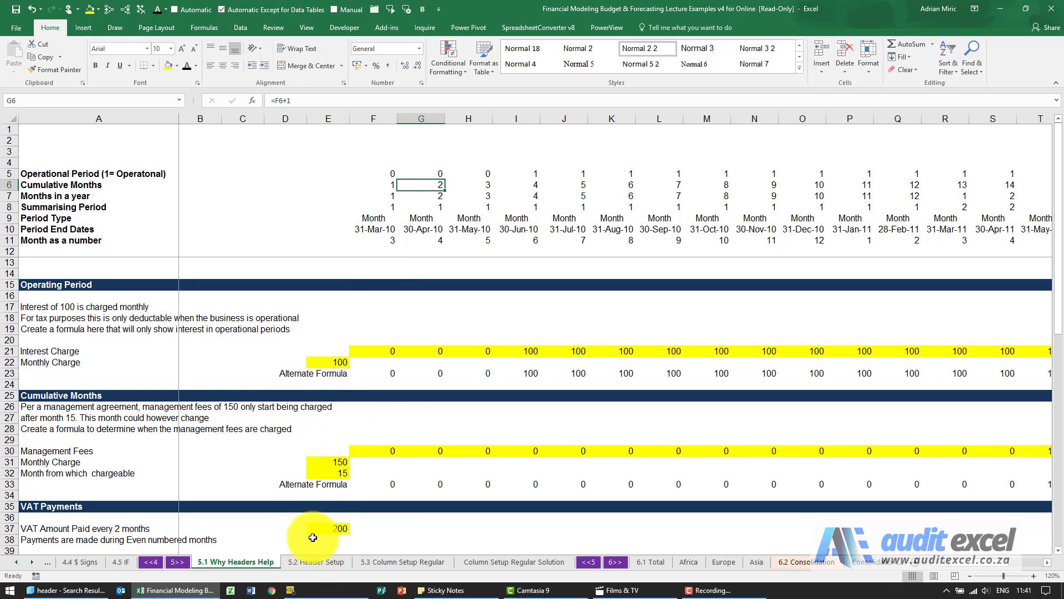
left_click(308, 560)
left_click(371, 561)
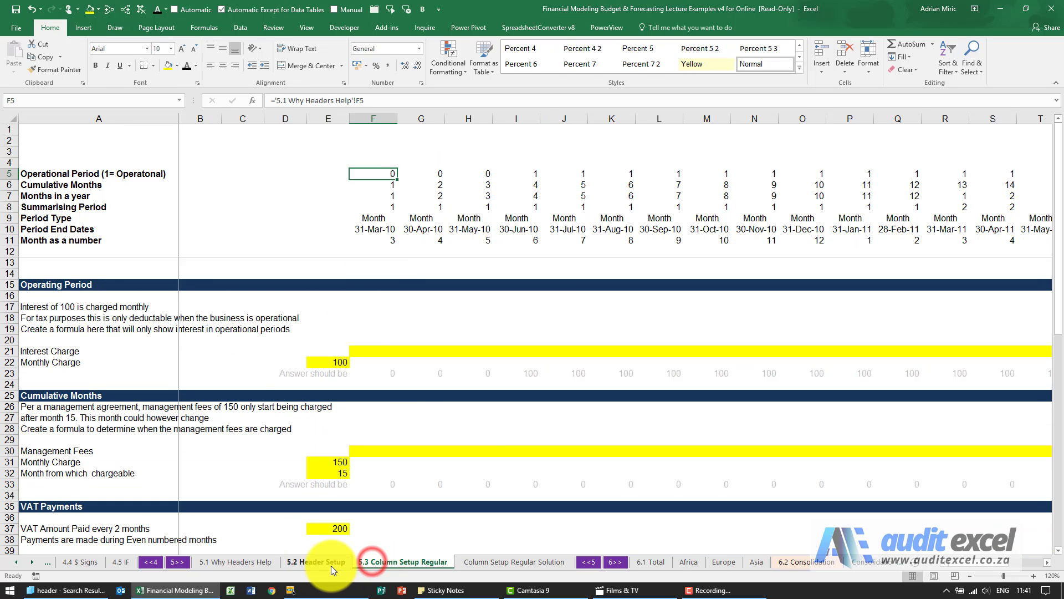
left_click(331, 564)
left_click(262, 563)
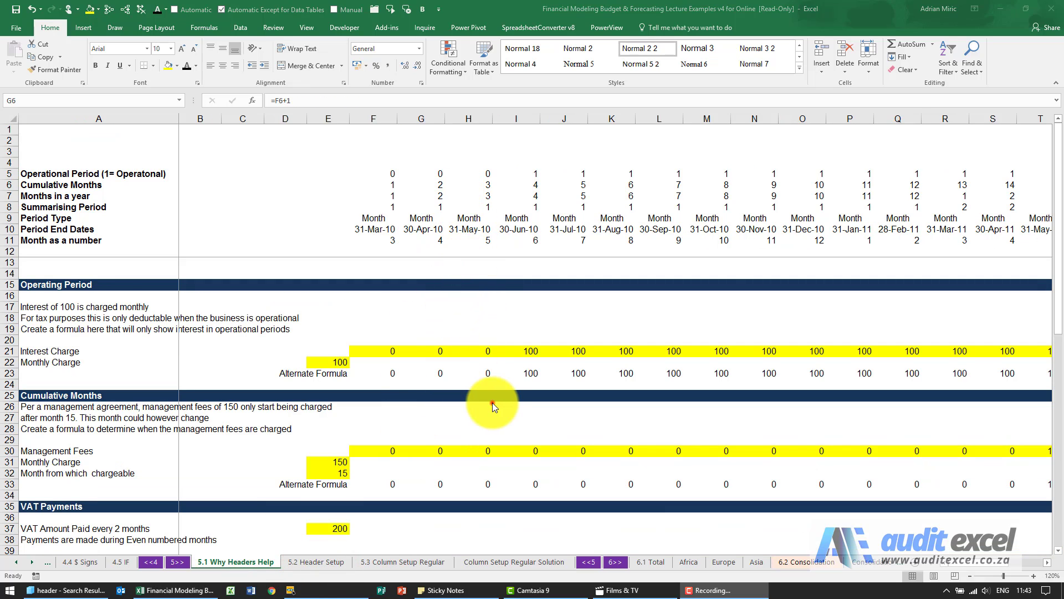
left_click(492, 403)
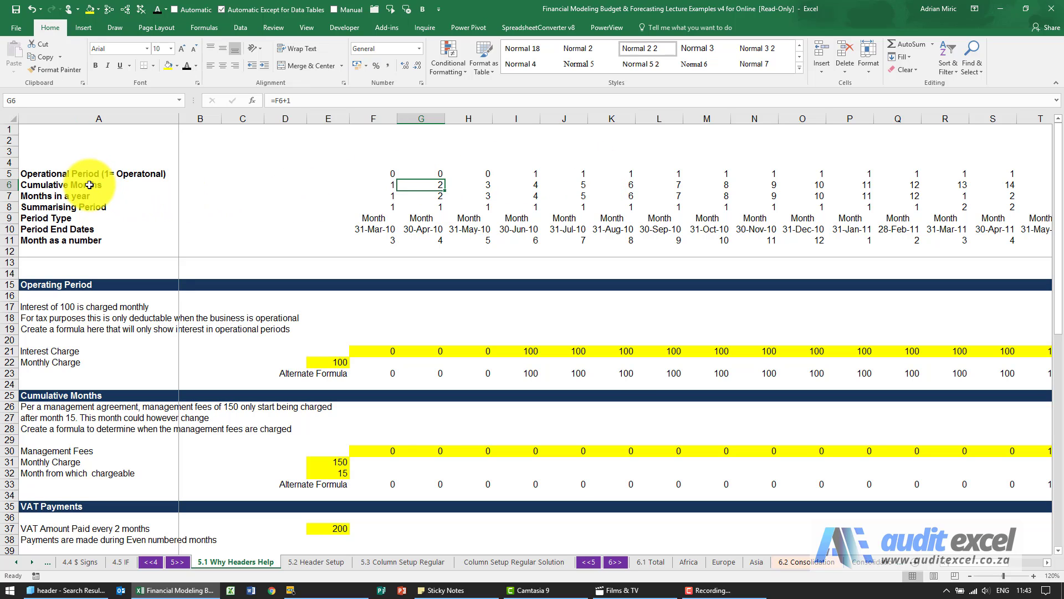
left_click(383, 186)
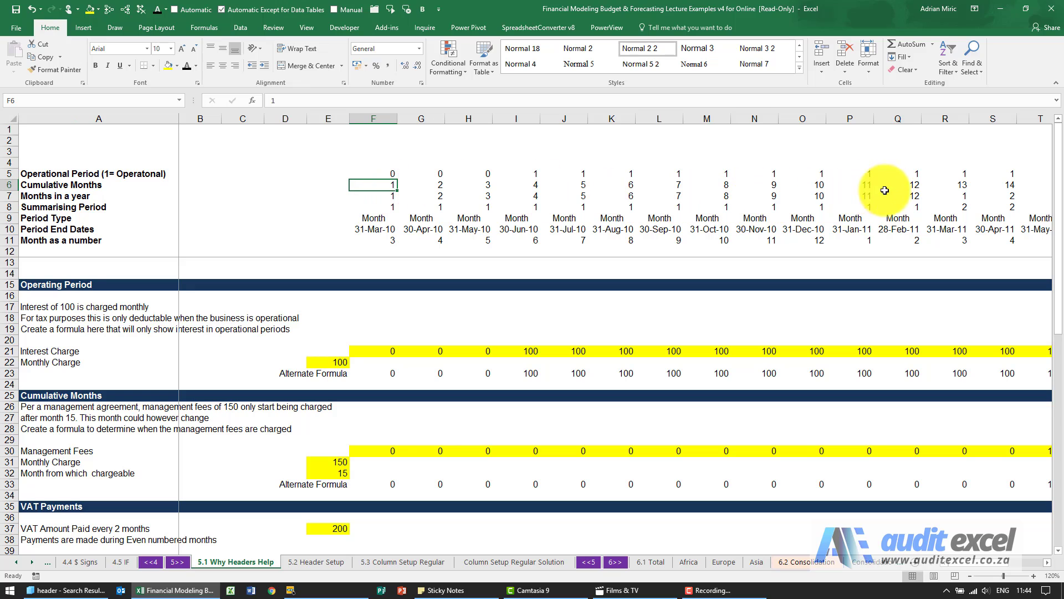
left_click(957, 187)
left_click(1000, 186)
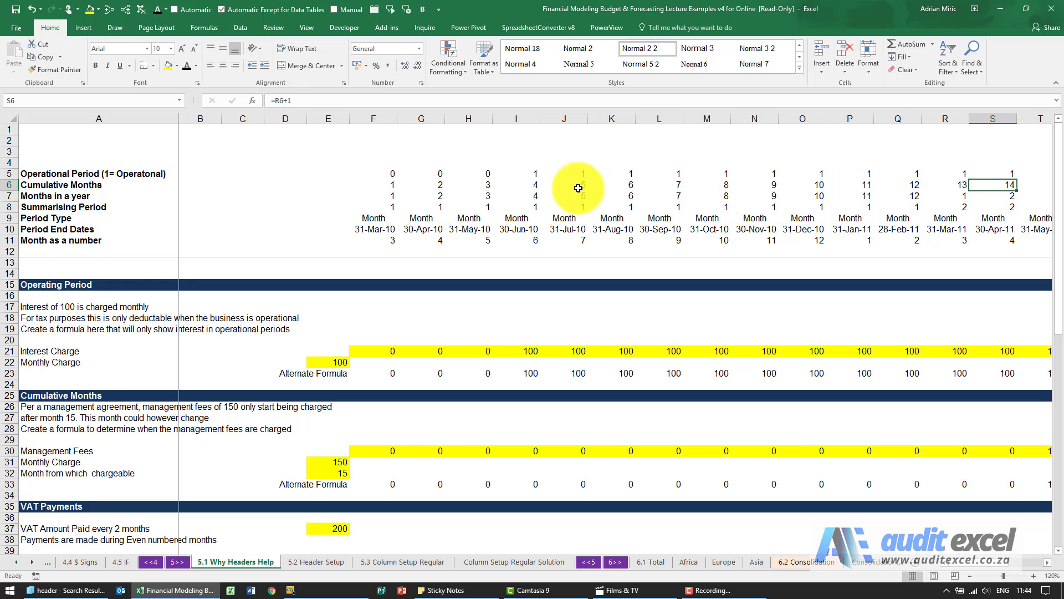
left_click(378, 196)
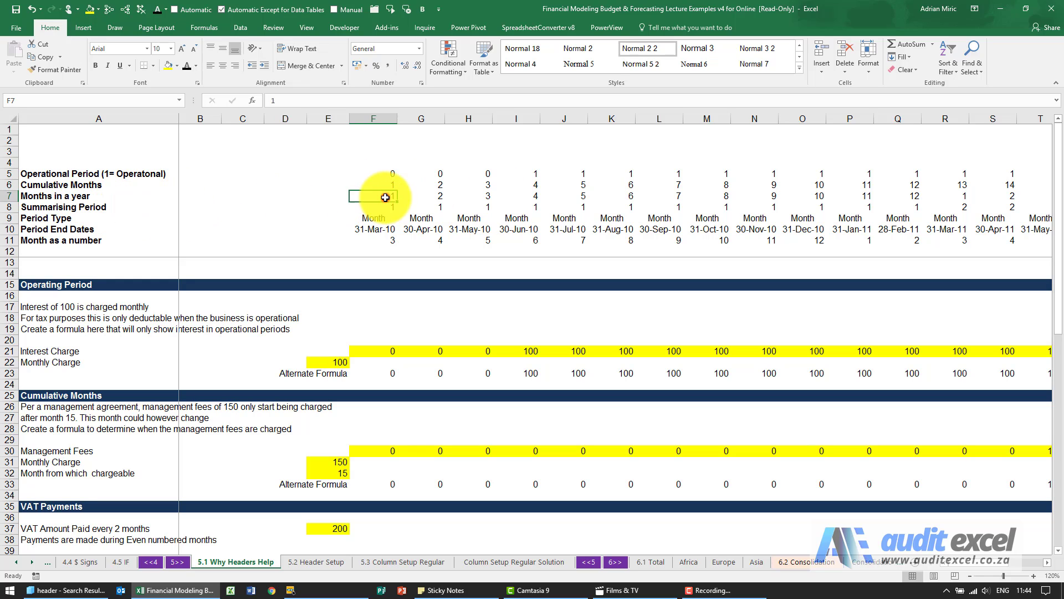
left_click(899, 196)
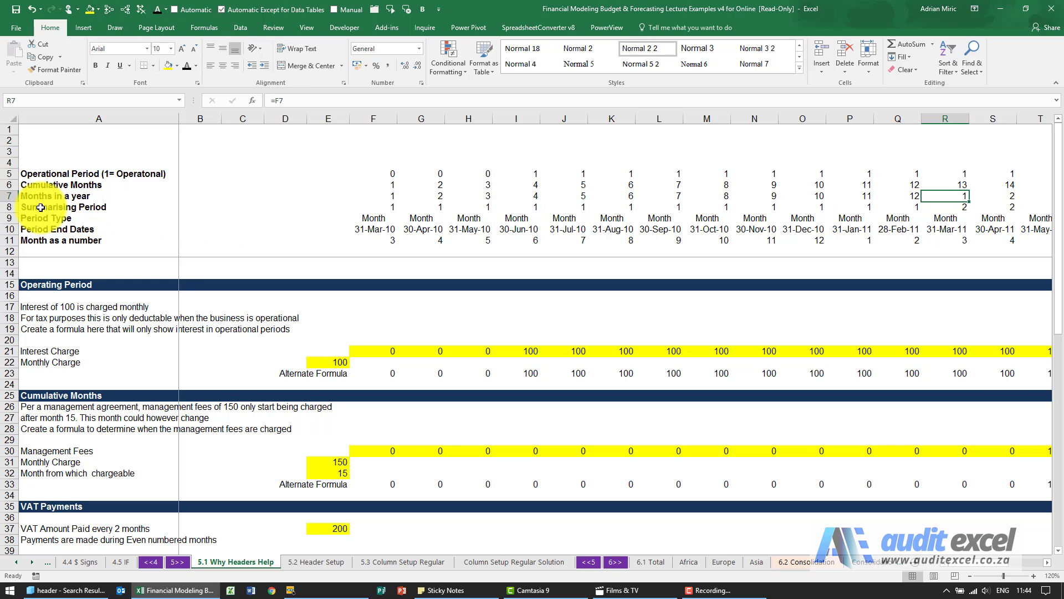
left_click(391, 206)
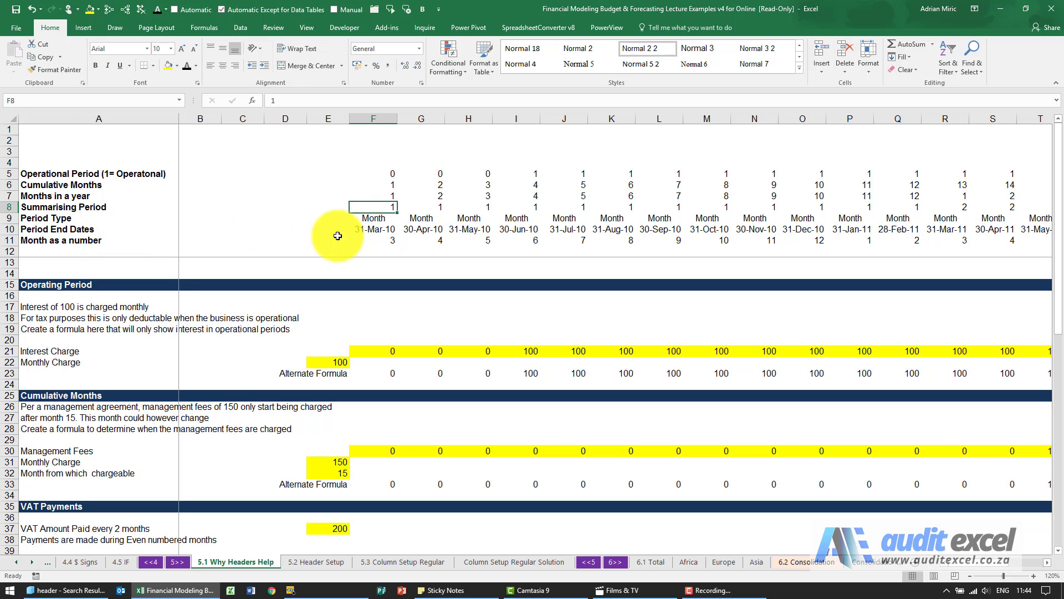
left_click(376, 232)
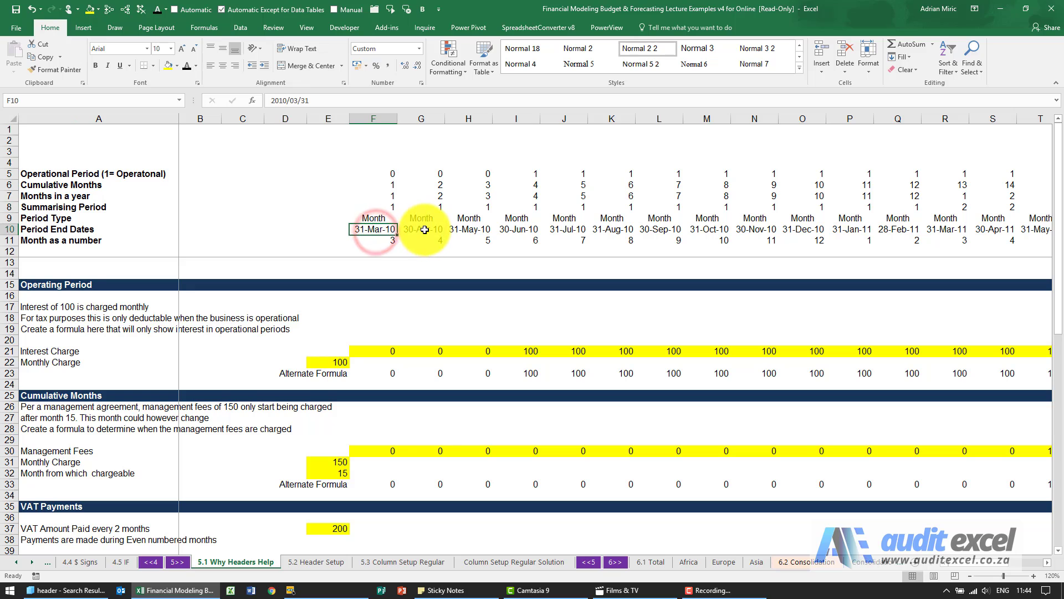
left_click(423, 229)
left_click(465, 229)
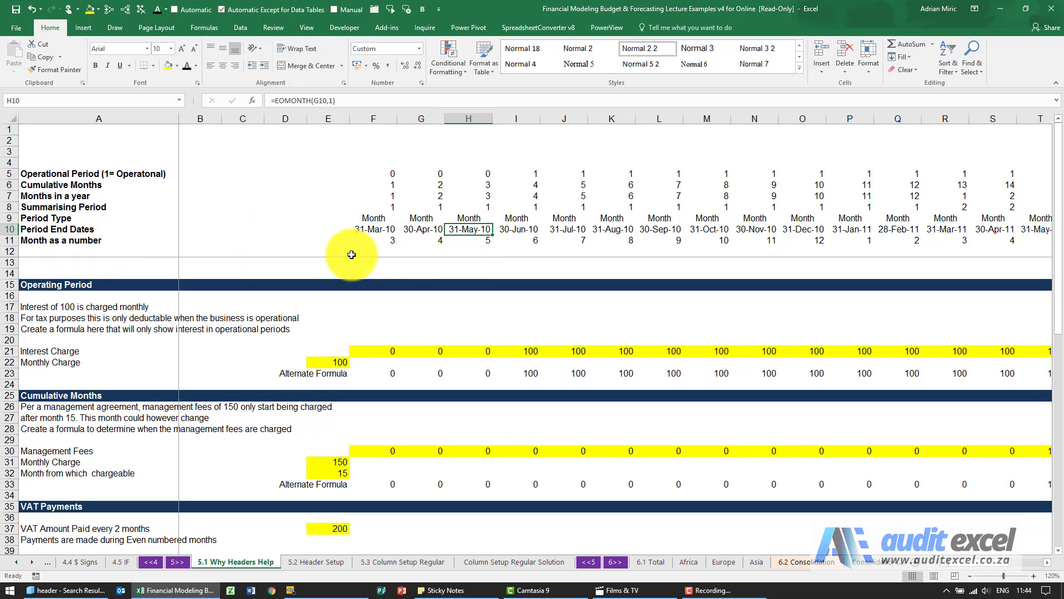
left_click(386, 229)
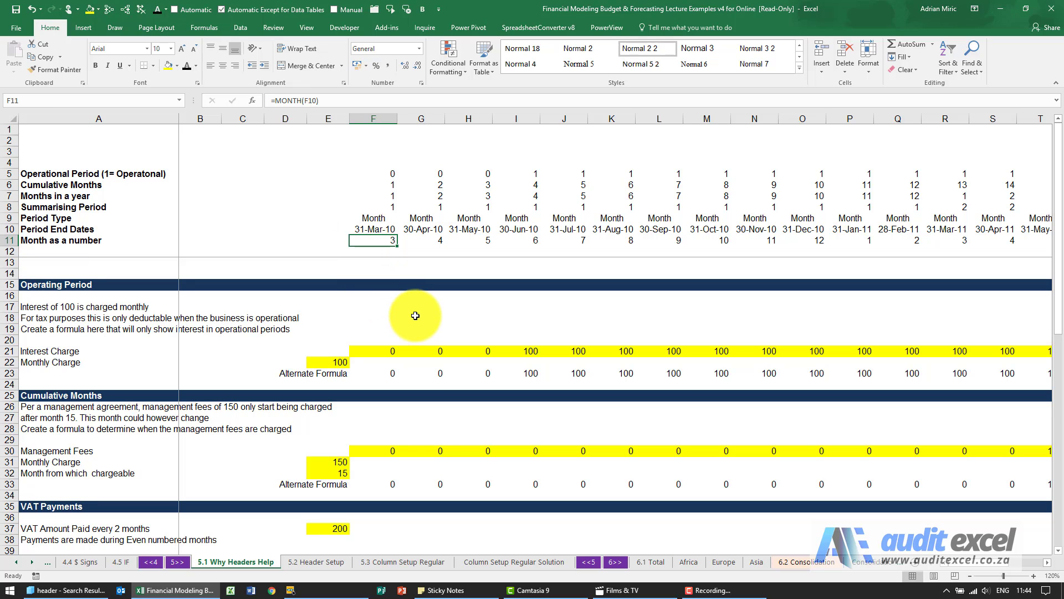
scroll(388, 322, "down", 10)
scroll(429, 351, "down", 1)
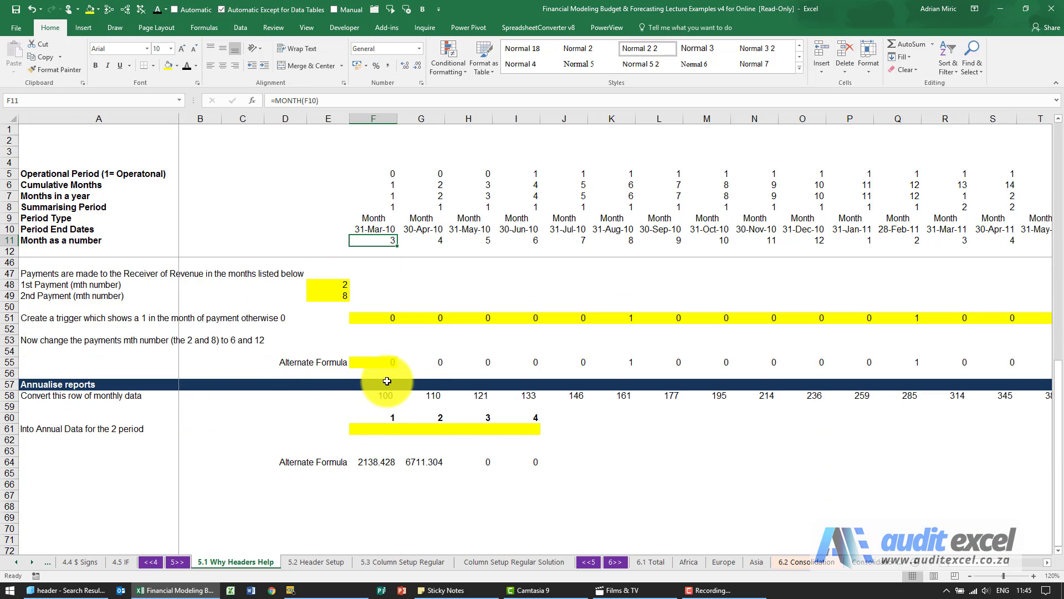
scroll(382, 382, "up", 1)
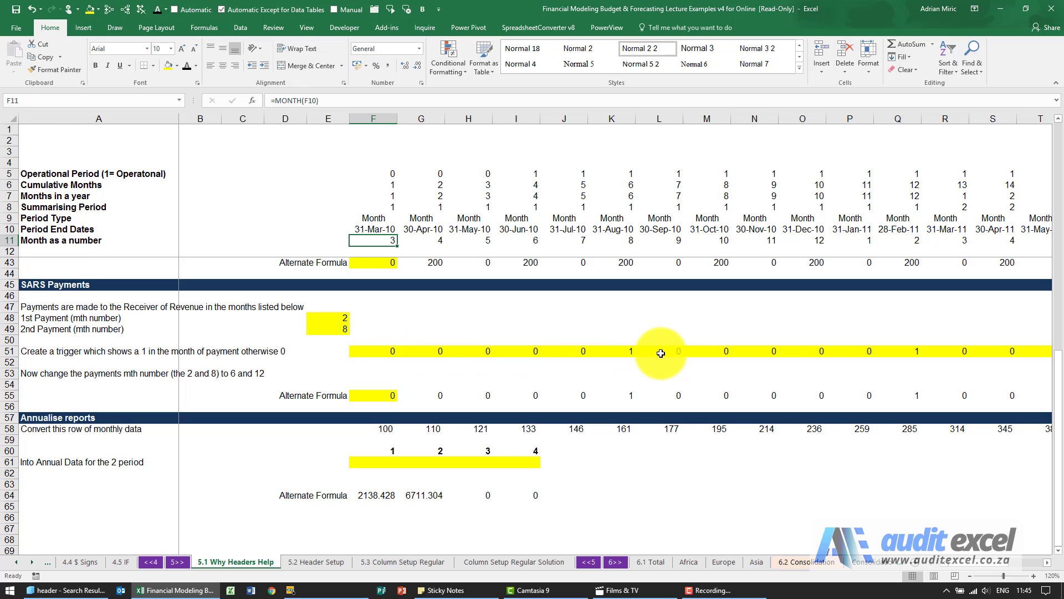
left_click(629, 352)
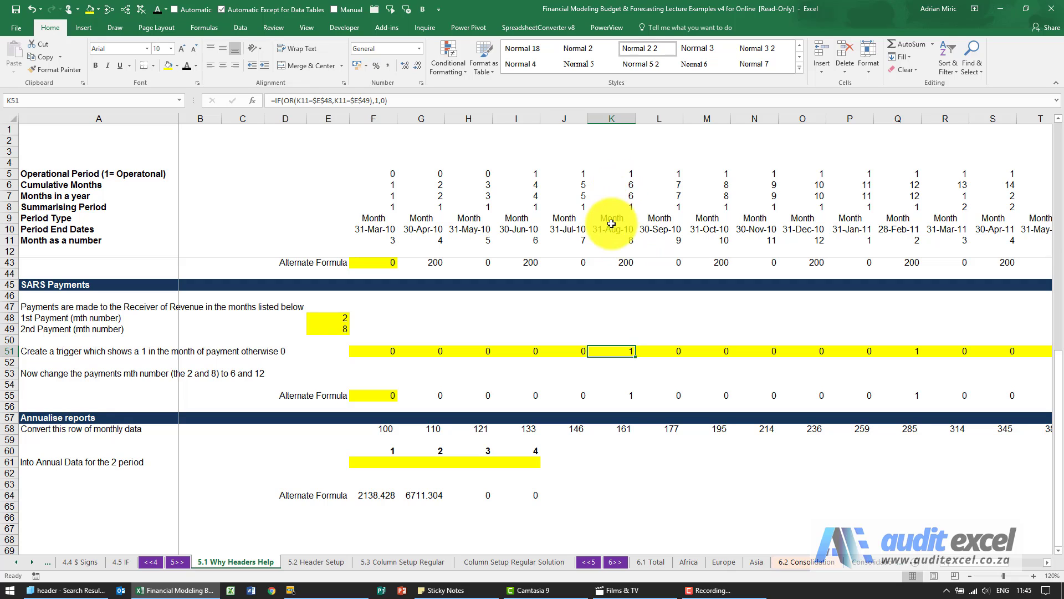
scroll(624, 268, "up", 10)
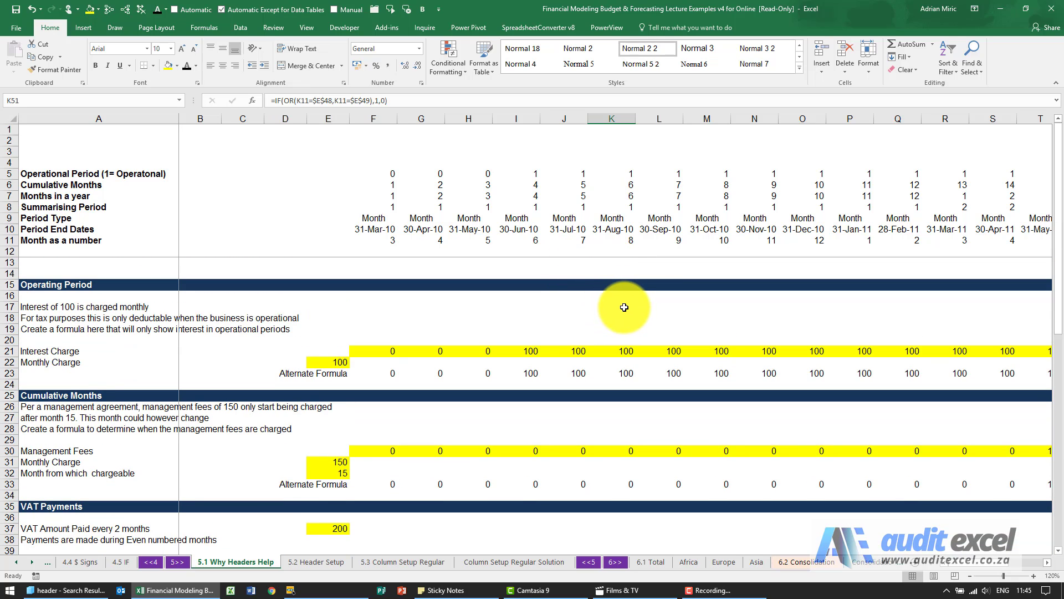
Step: Trace the precedents of F23 and select G21, the row 5 flag times the 100 charge
left_click(572, 306)
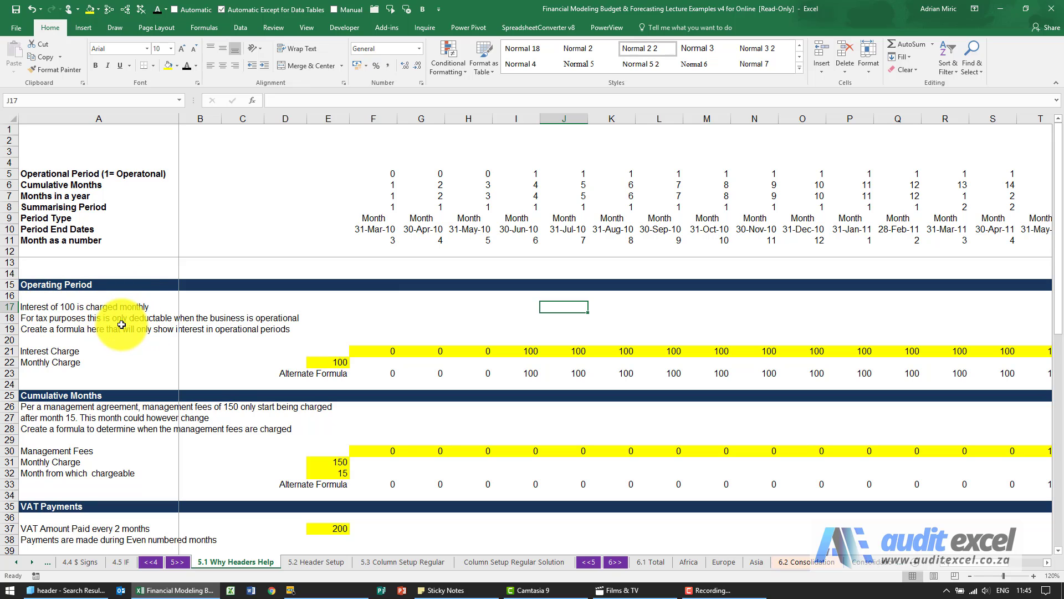
left_click(372, 373)
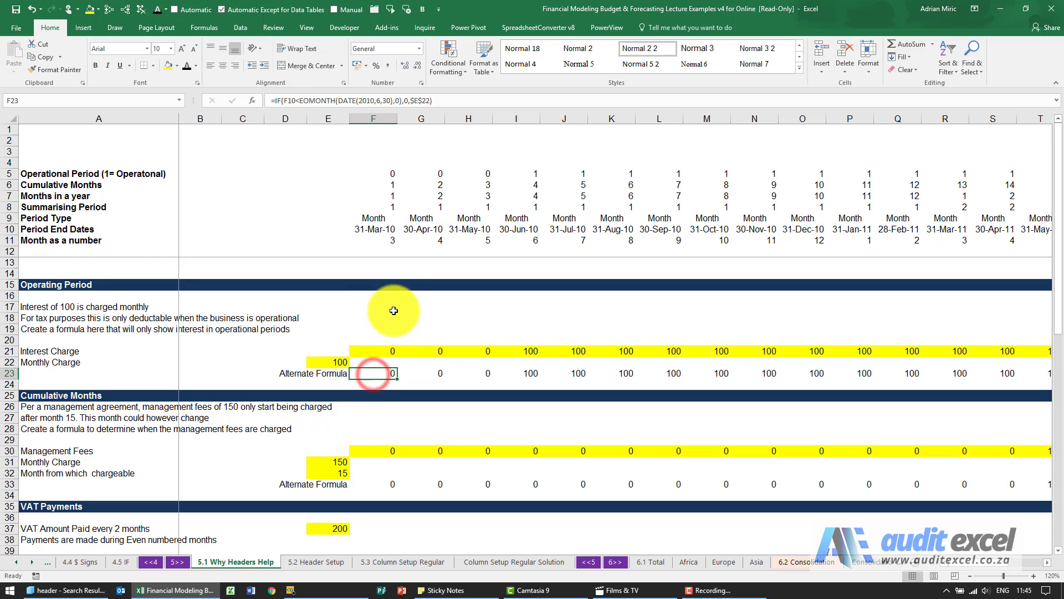
left_click(111, 11)
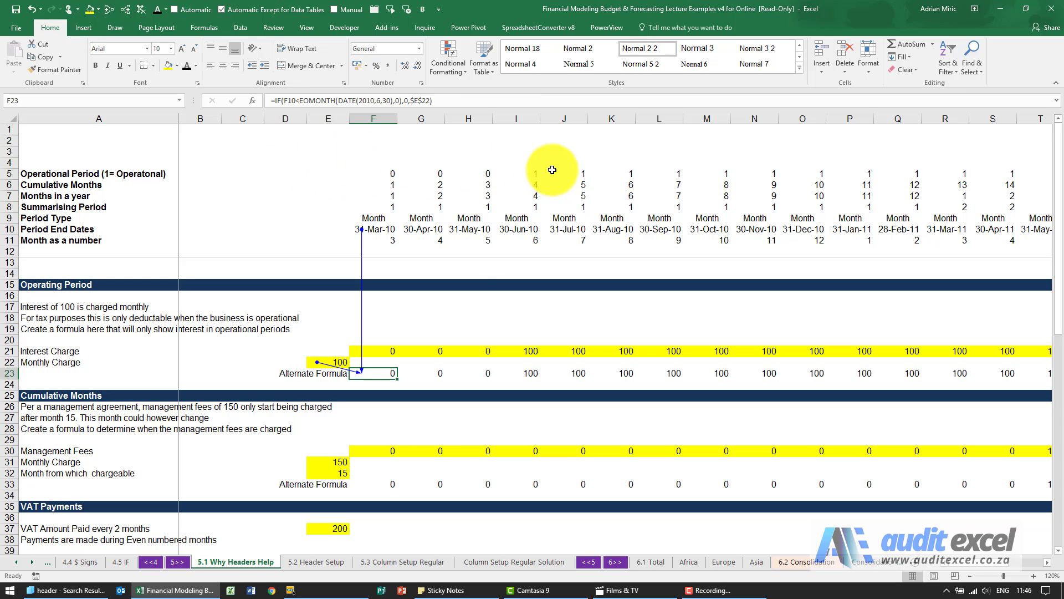
left_click(427, 350)
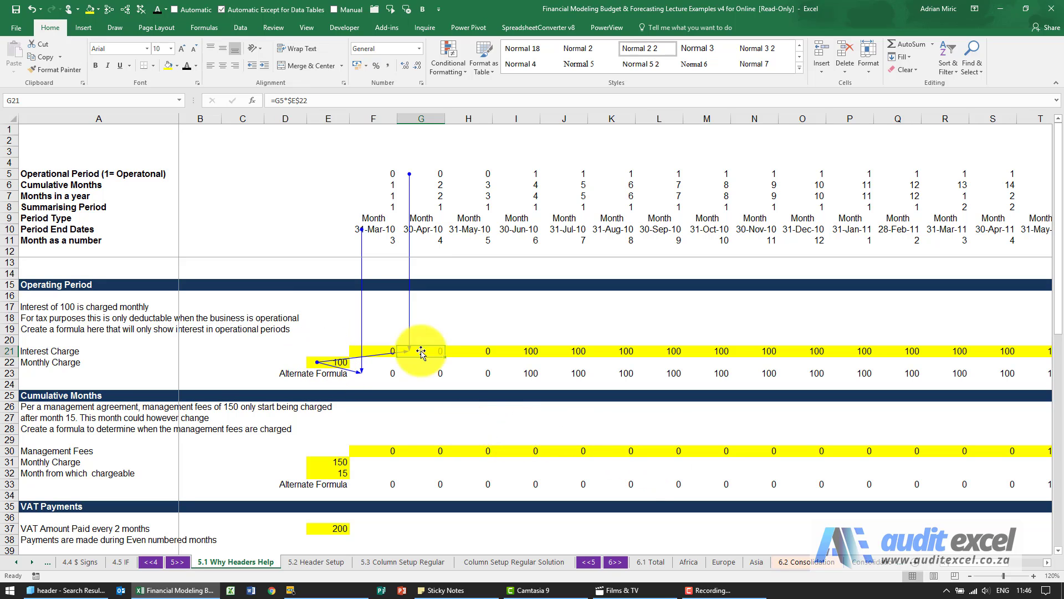
Step: Clear old arrows, then trace and compare the precedents of management fee formulas J33 and J30
left_click(142, 11)
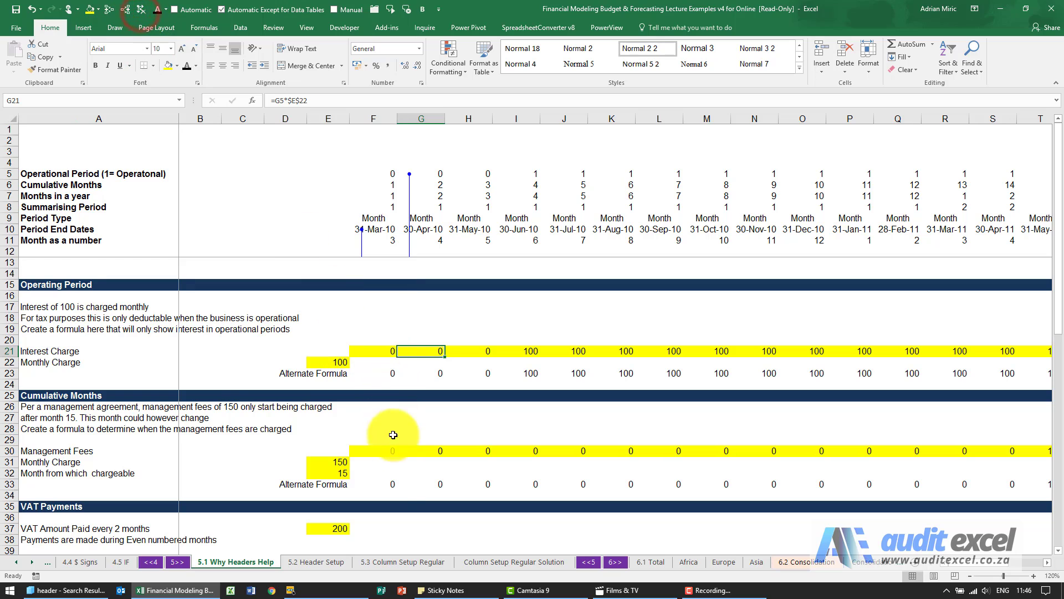
left_click(394, 484)
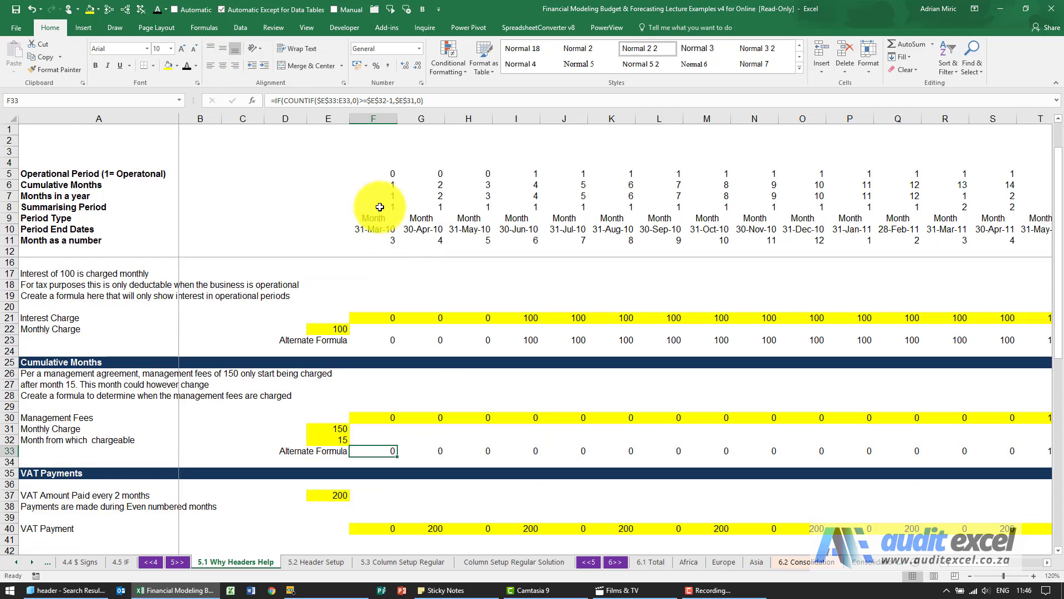
left_click(583, 481)
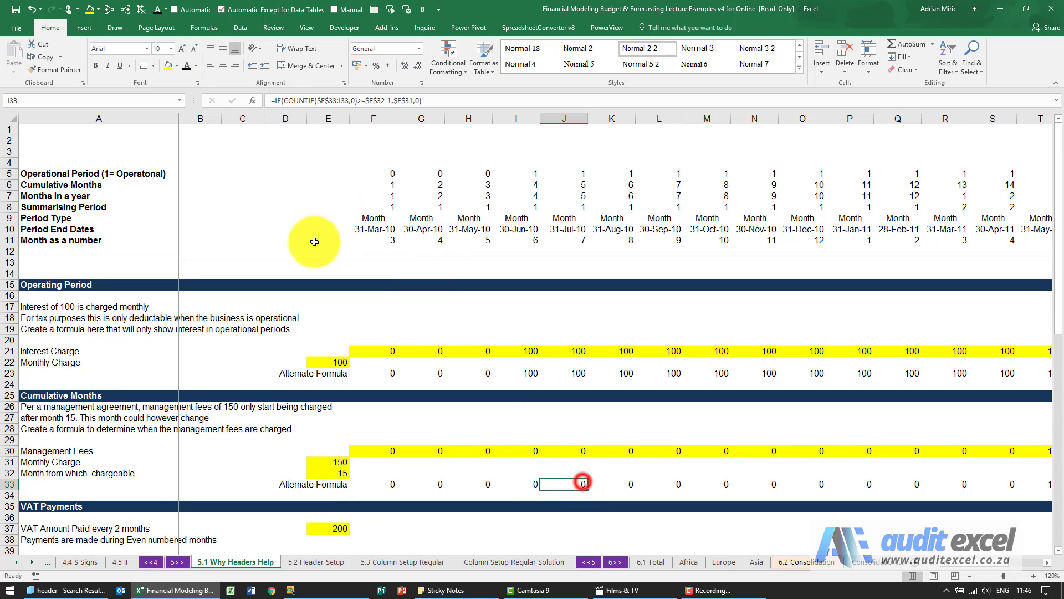
left_click(109, 9)
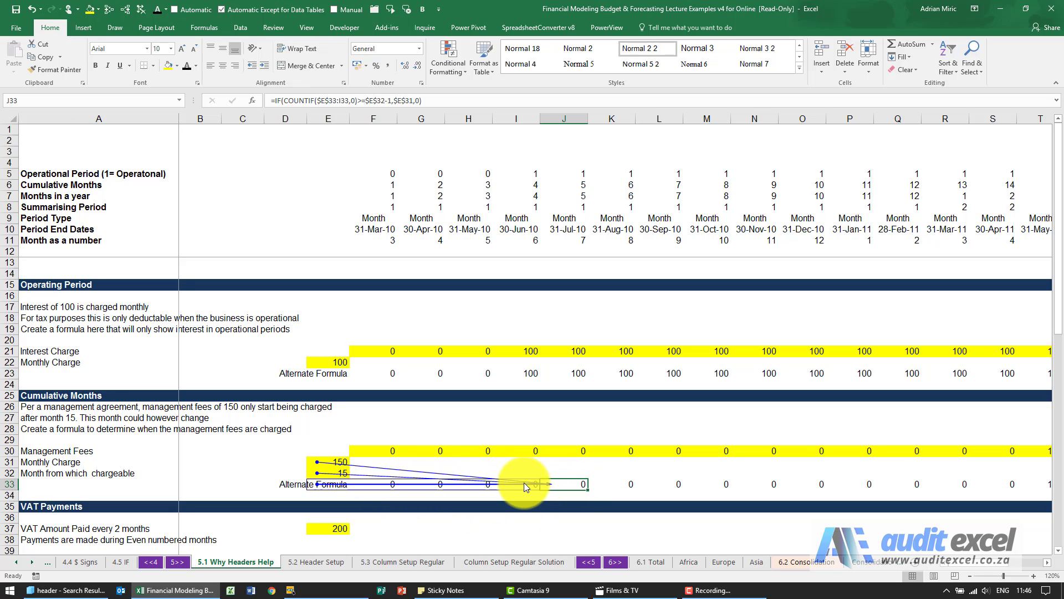
left_click(140, 9)
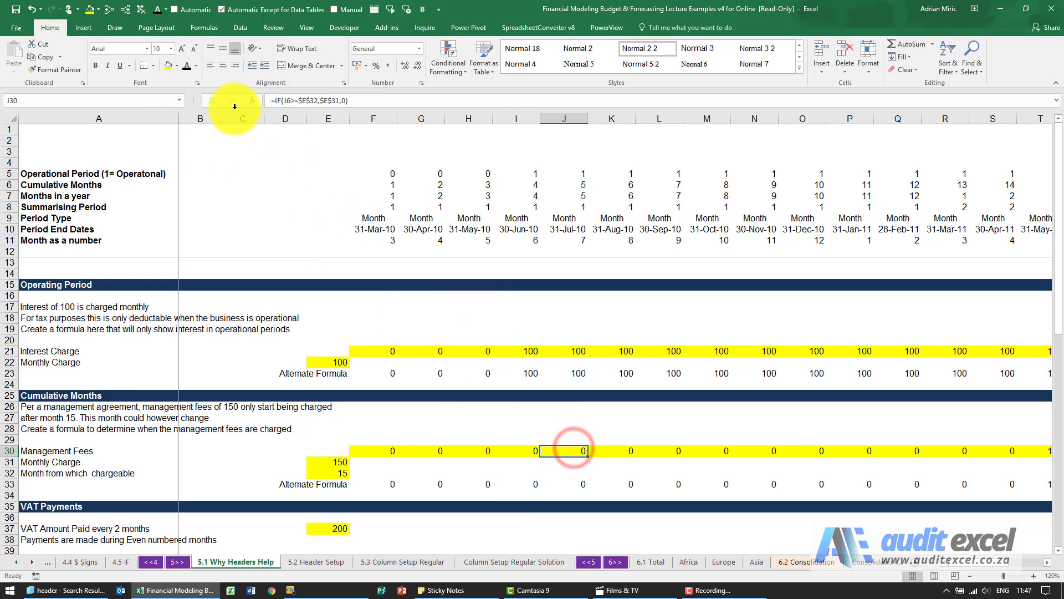
left_click(111, 11)
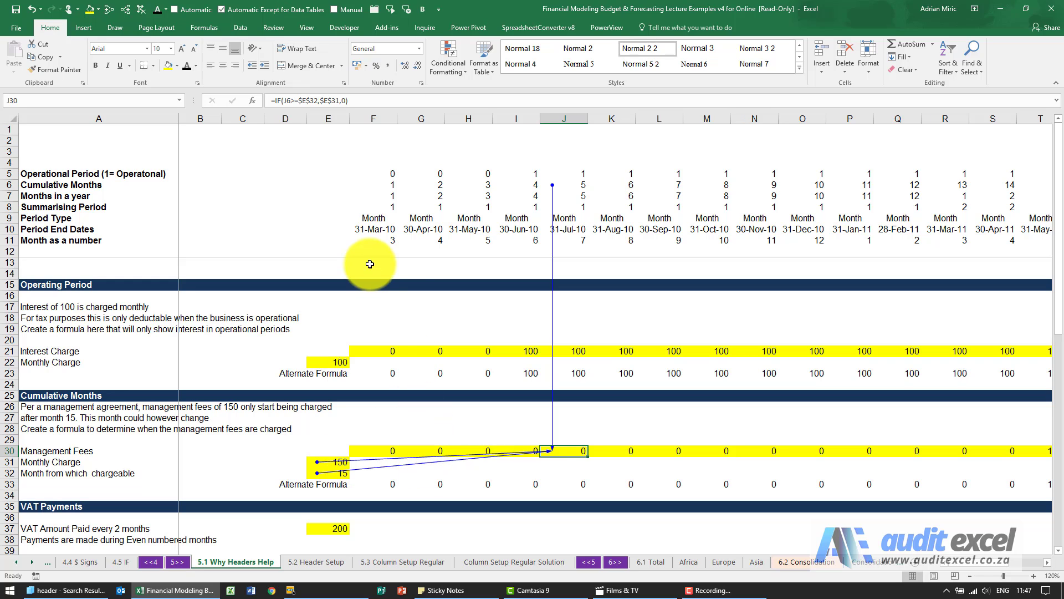
left_click(139, 11)
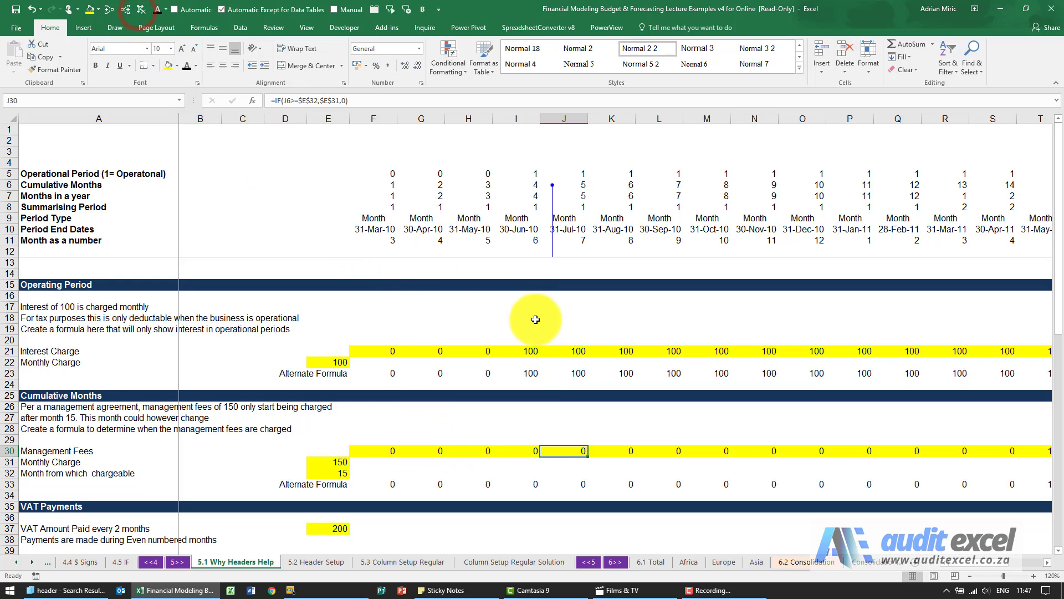
Step: Select the VAT formula in G43 and trace the SARS formula H55 back to H10, E48 and E49
scroll(563, 331, "down", 1)
scroll(576, 342, "down", 2)
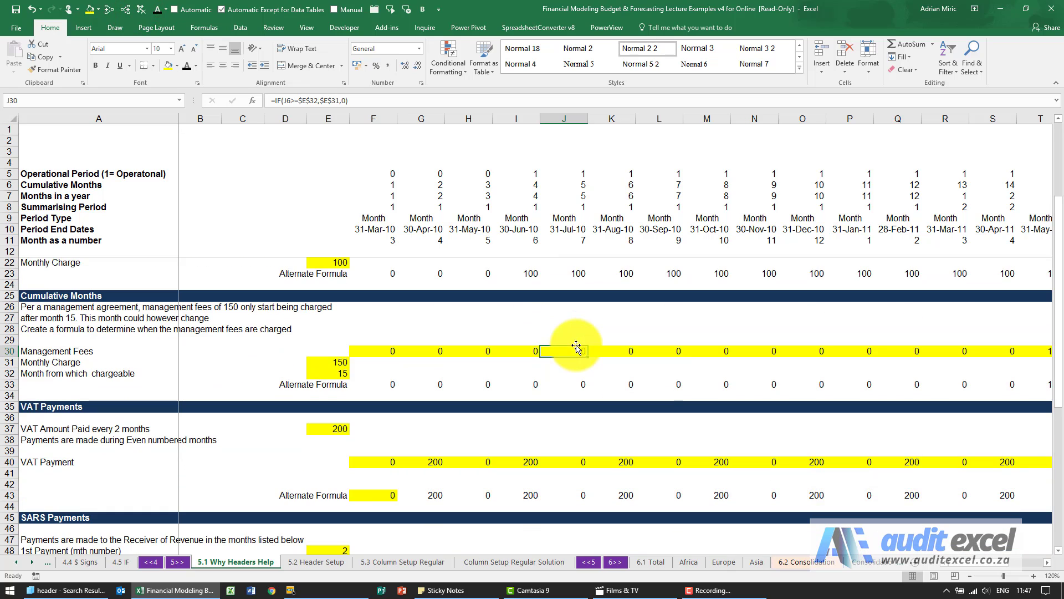
scroll(580, 342, "down", 1)
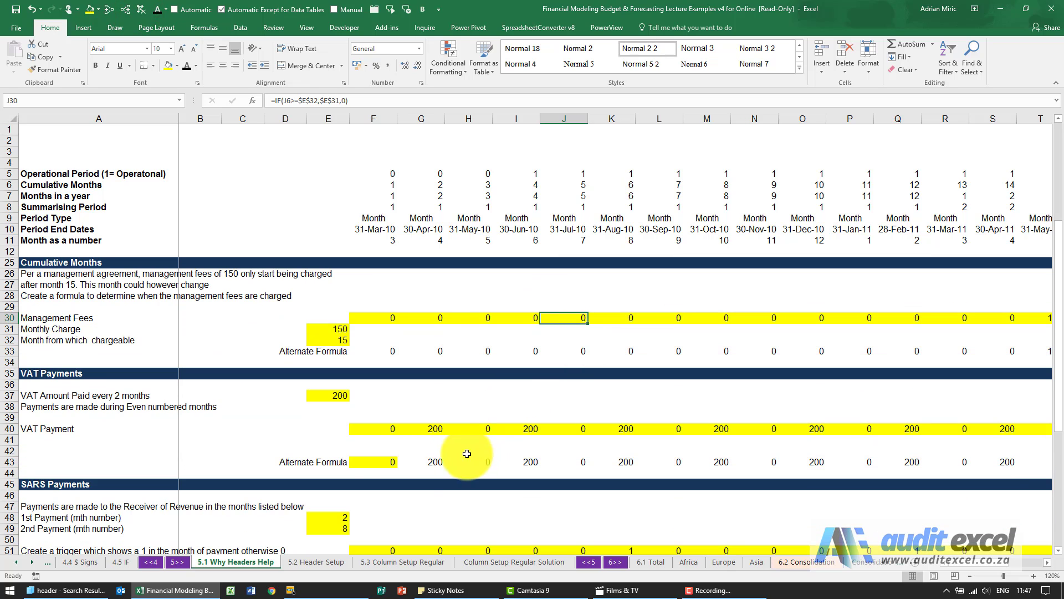
left_click(423, 463)
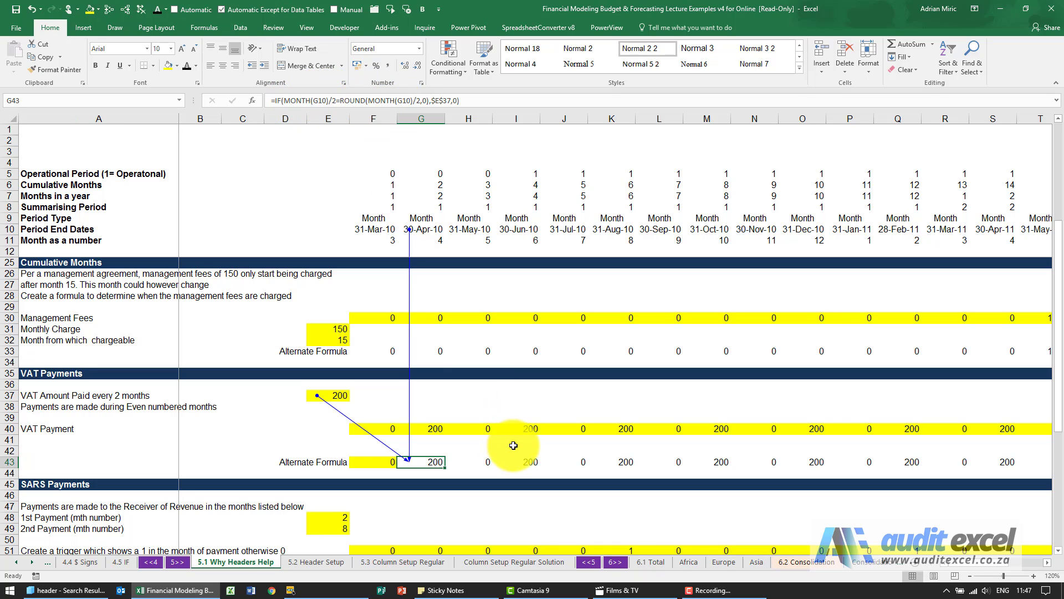
scroll(514, 445, "down", 2)
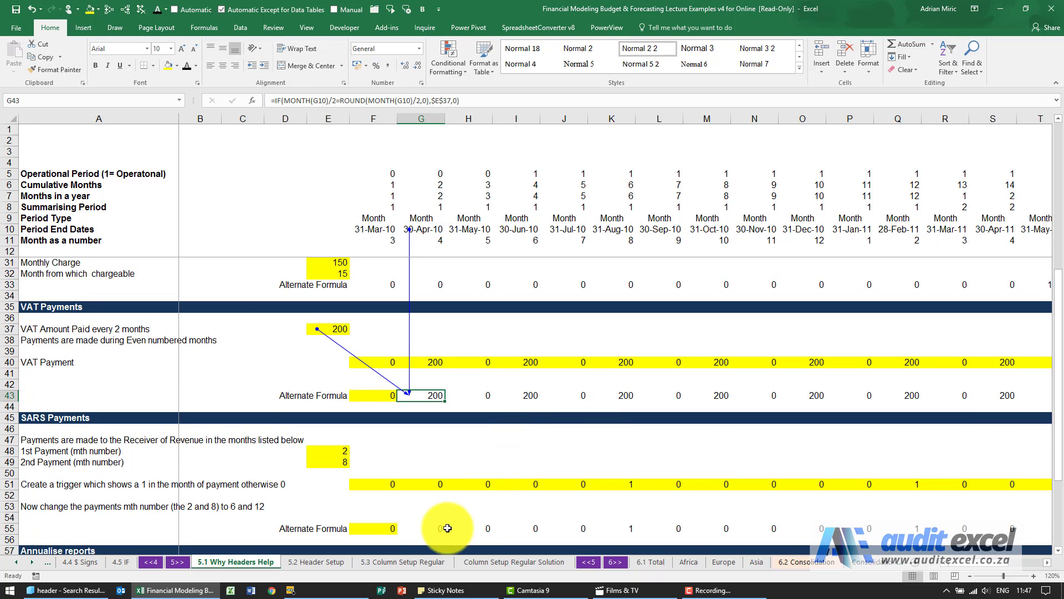
left_click(476, 528)
left_click(110, 10)
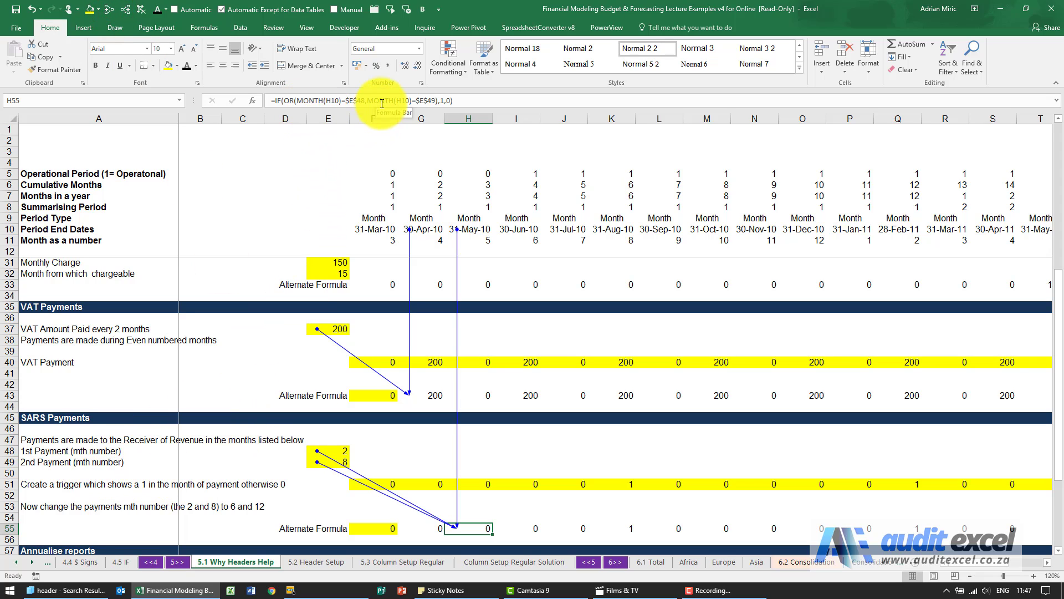
left_click(433, 397)
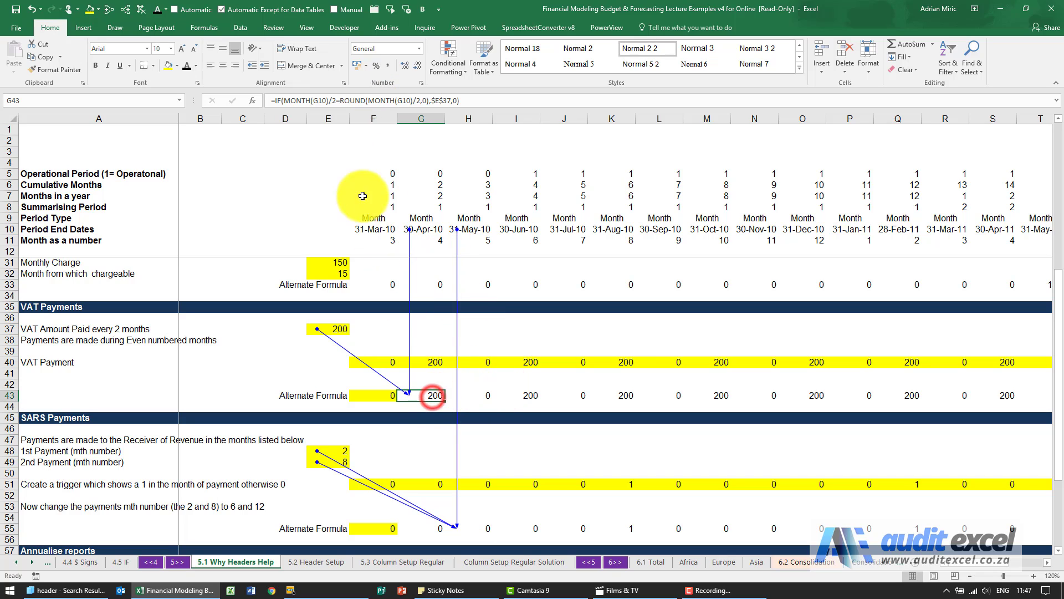
left_click(473, 524)
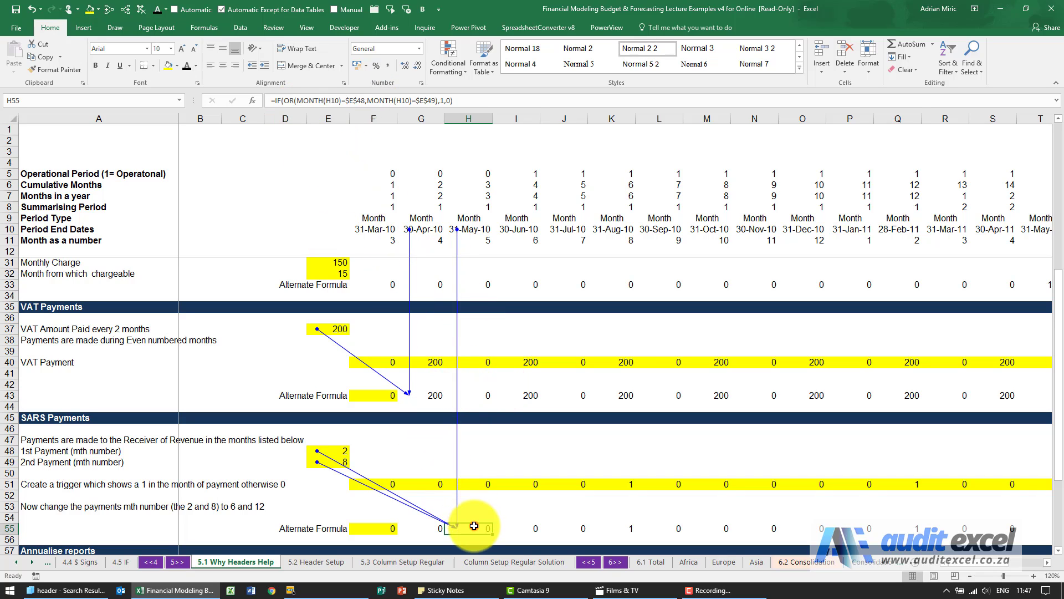
Step: Check G11's MONTH formula and the I51 SARS trigger against I11, E48 and E49, then remove arrows
left_click(141, 10)
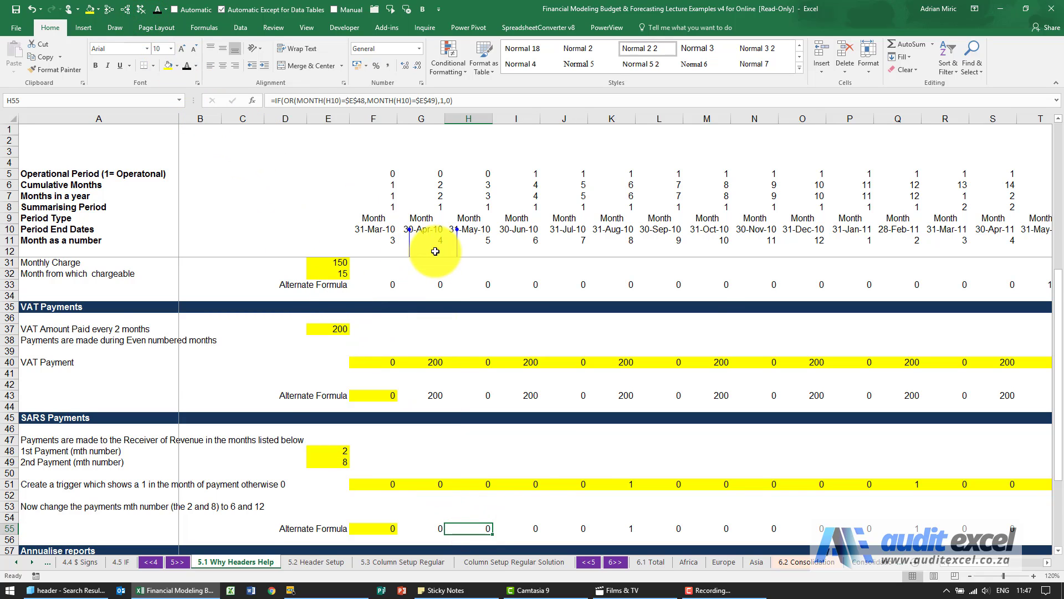
scroll(426, 247, "down", 1)
scroll(427, 245, "up", 1)
left_click(423, 240)
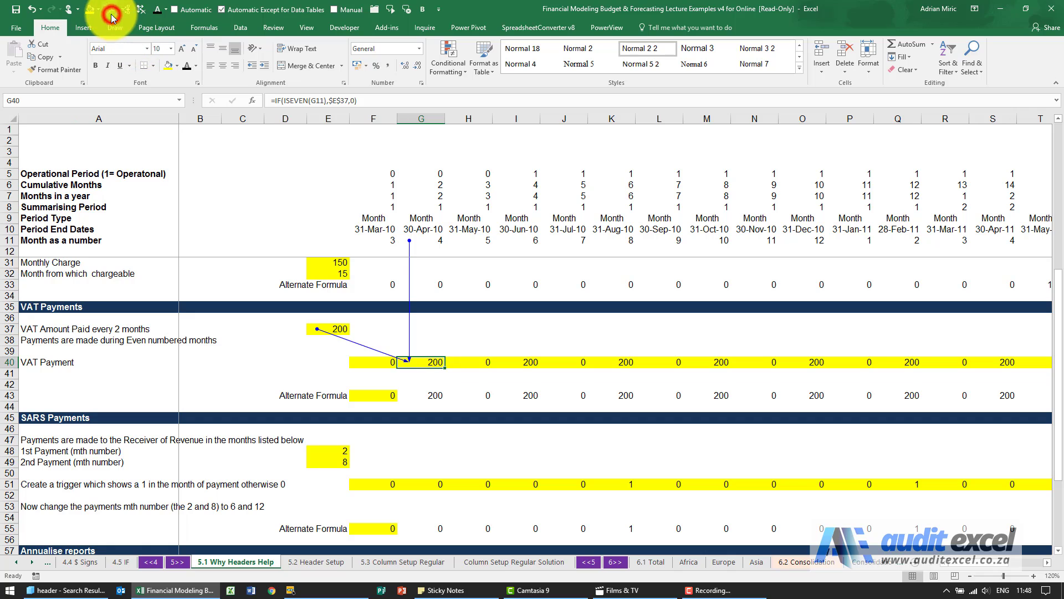
left_click(527, 484)
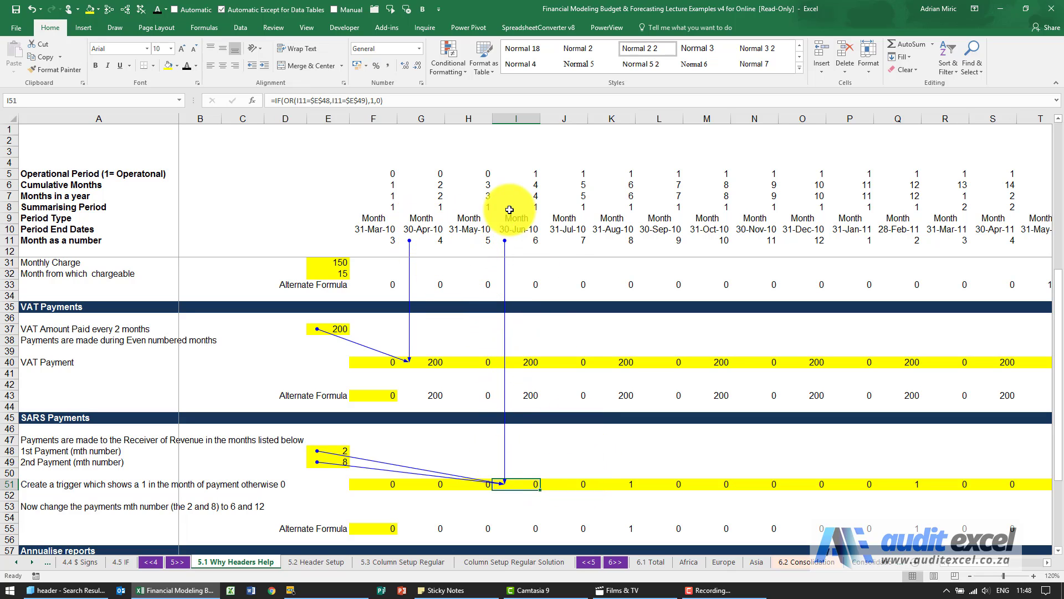
left_click(143, 11)
scroll(576, 327, "down", 1)
scroll(575, 327, "up", 1)
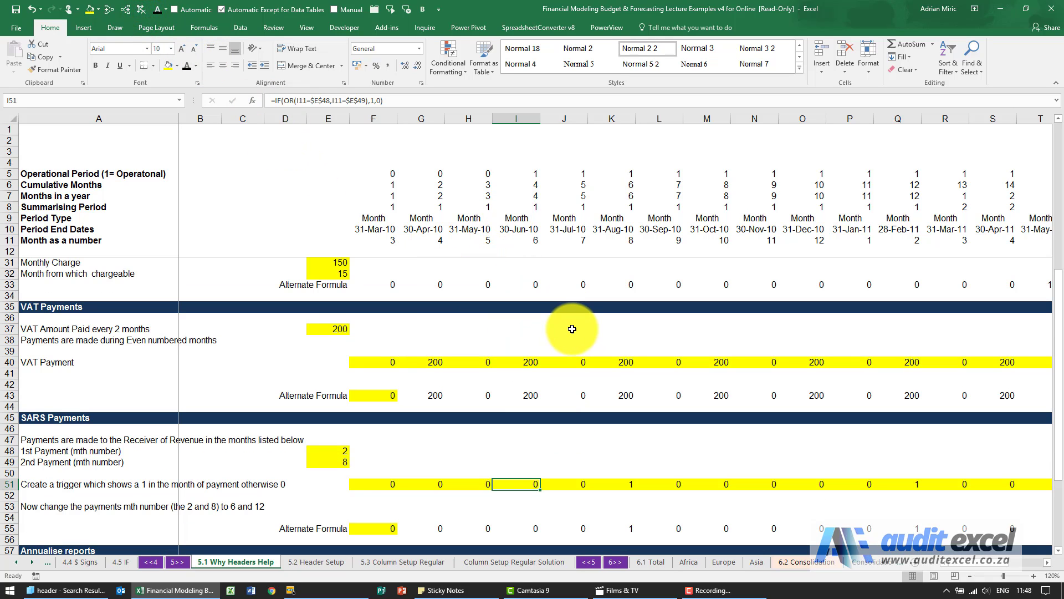
left_click(540, 431)
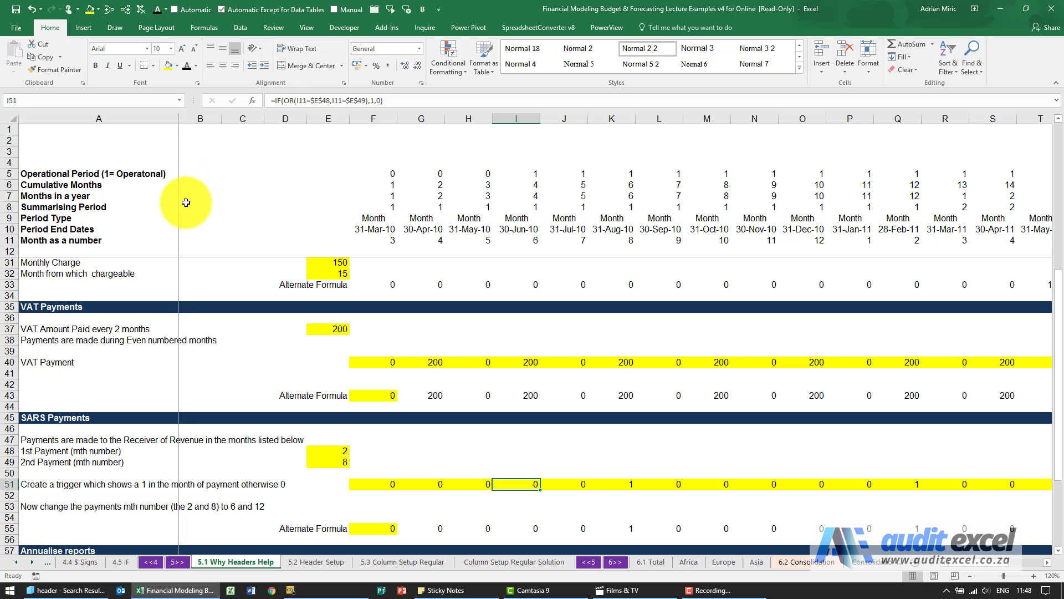
left_click(57, 251)
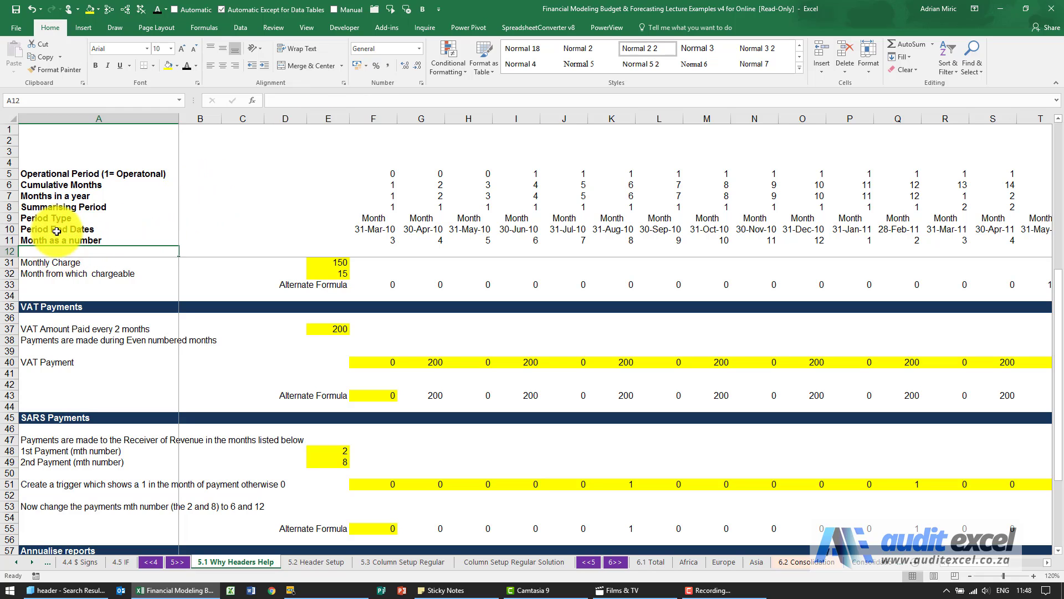